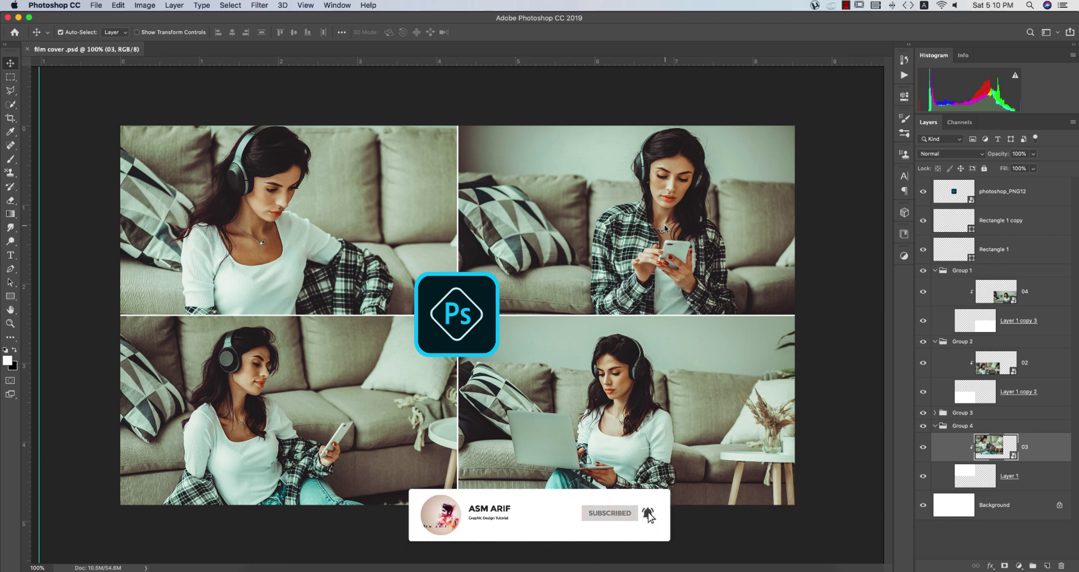
- Deselect the 03 layer in the film cover collage and return to the recent-files Home screen
{"action": "left_click", "coordinate": [814, 240]}
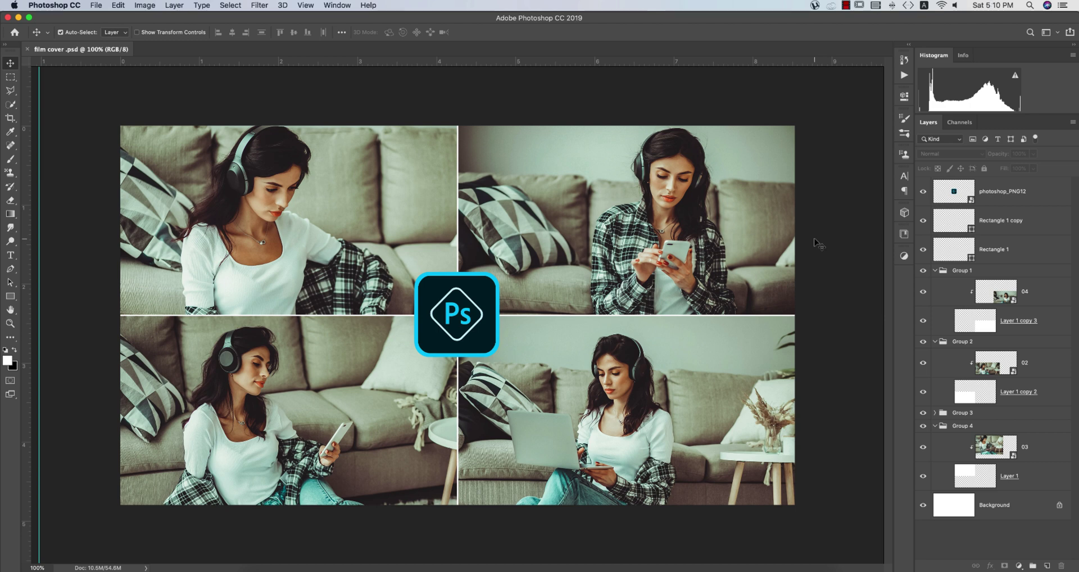
{"action": "left_click", "coordinate": [14, 32]}
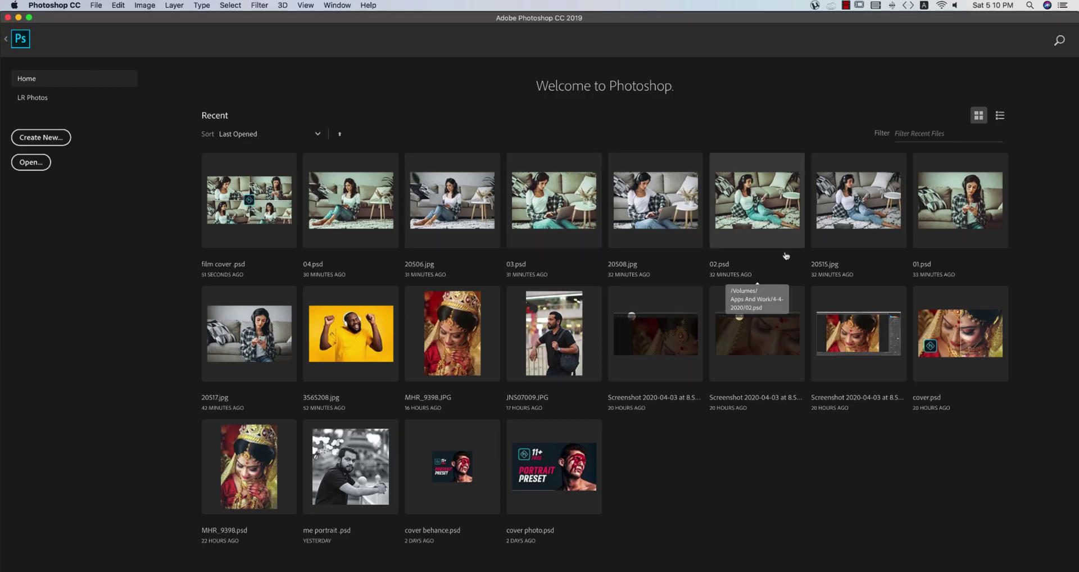
- Open 20517.jpg from Recent and duplicate its Background layer as Background copy
{"action": "left_click", "coordinate": [276, 314]}
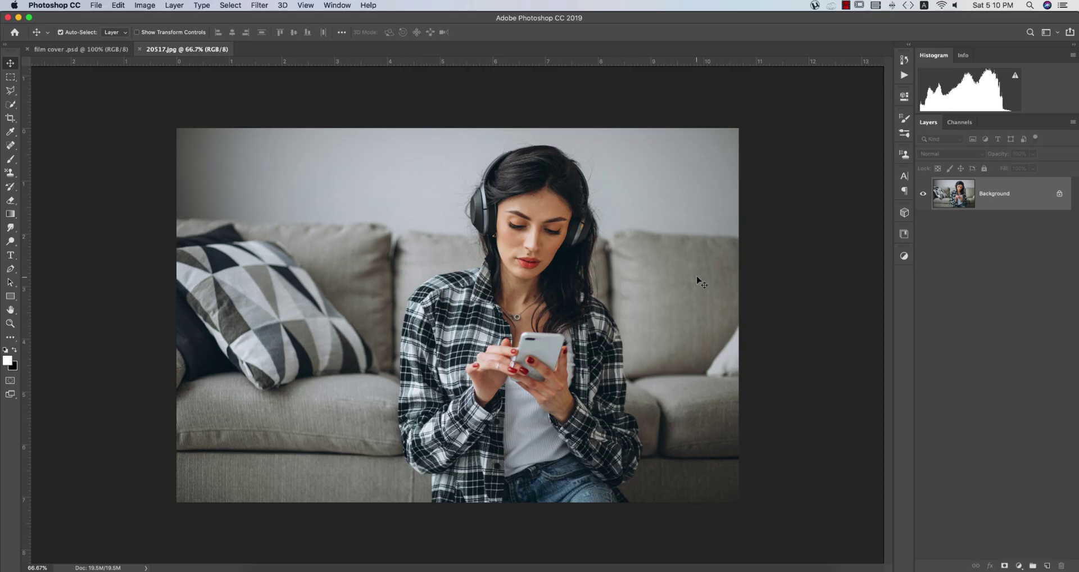
{"action": "left_click_drag", "start_coordinate": [1022, 204], "coordinate": [1048, 565]}
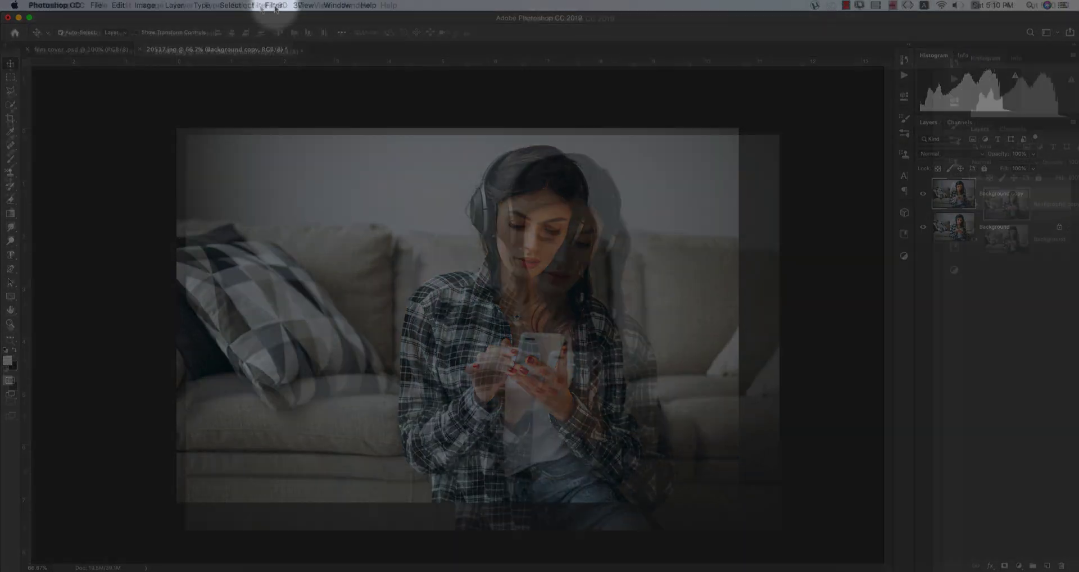
{"action": "left_click", "coordinate": [259, 5]}
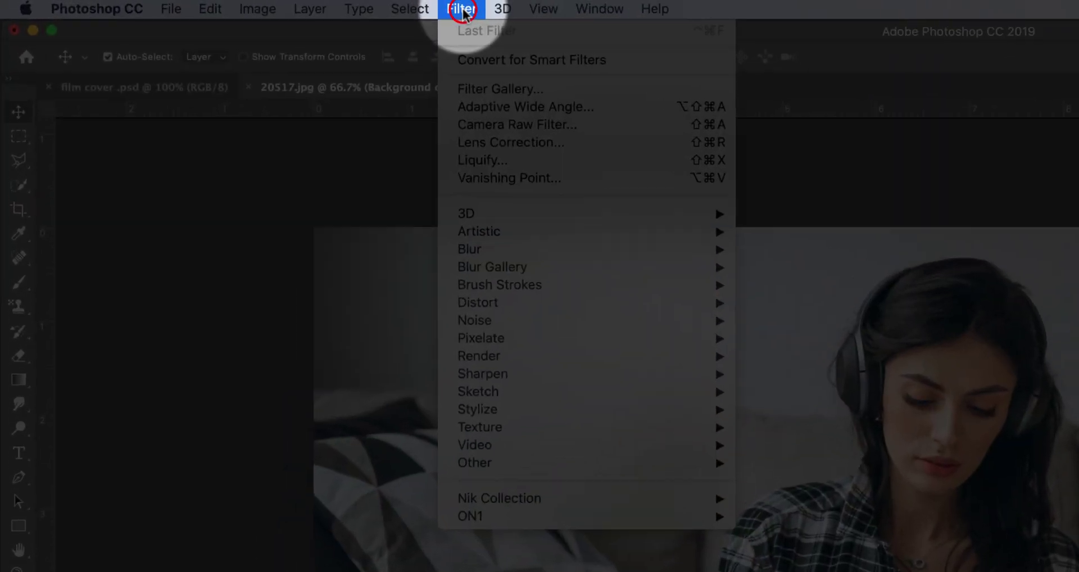
- Apply the Camera Raw Filter to the duplicated layer and open the Basic panel's settings menu
{"action": "left_click", "coordinate": [544, 150]}
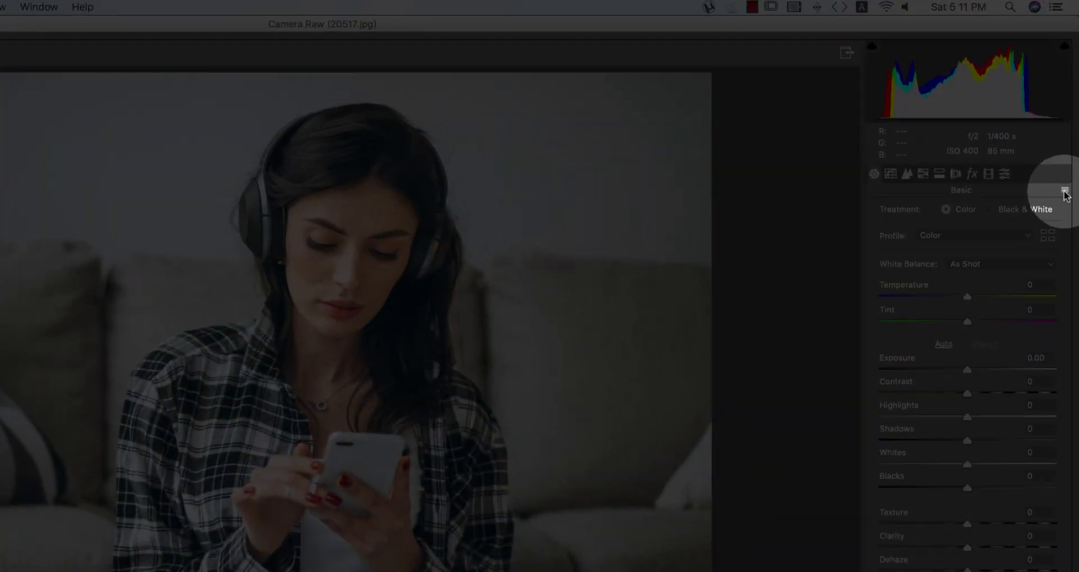
{"action": "left_click", "coordinate": [1068, 136]}
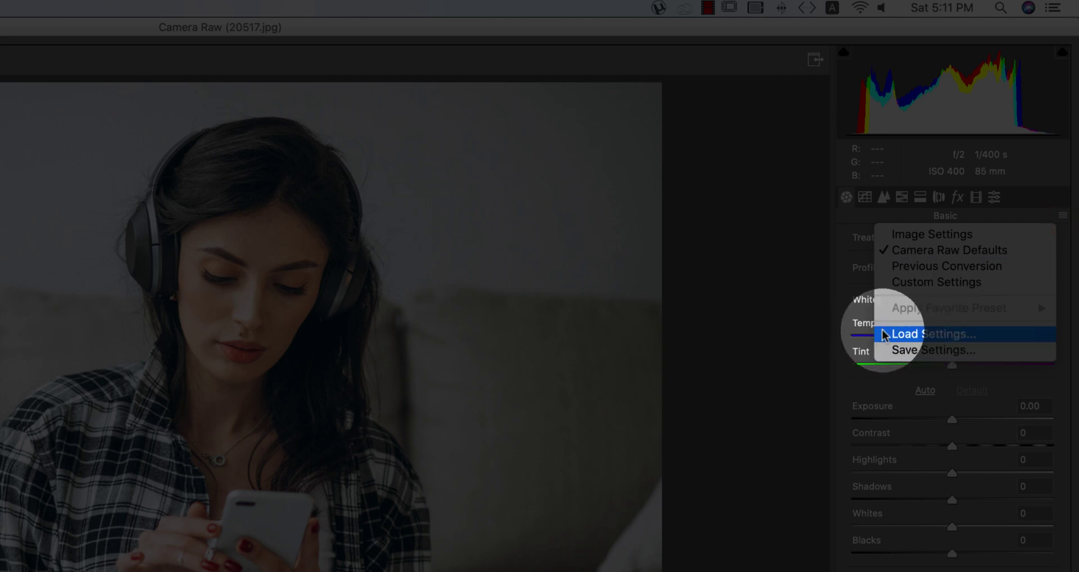
- Load Film .xmp, giving Temperature -4, Tint -15, Exposure +0.45, Contrast +52, Dehaze +30
{"action": "left_click", "coordinate": [946, 336]}
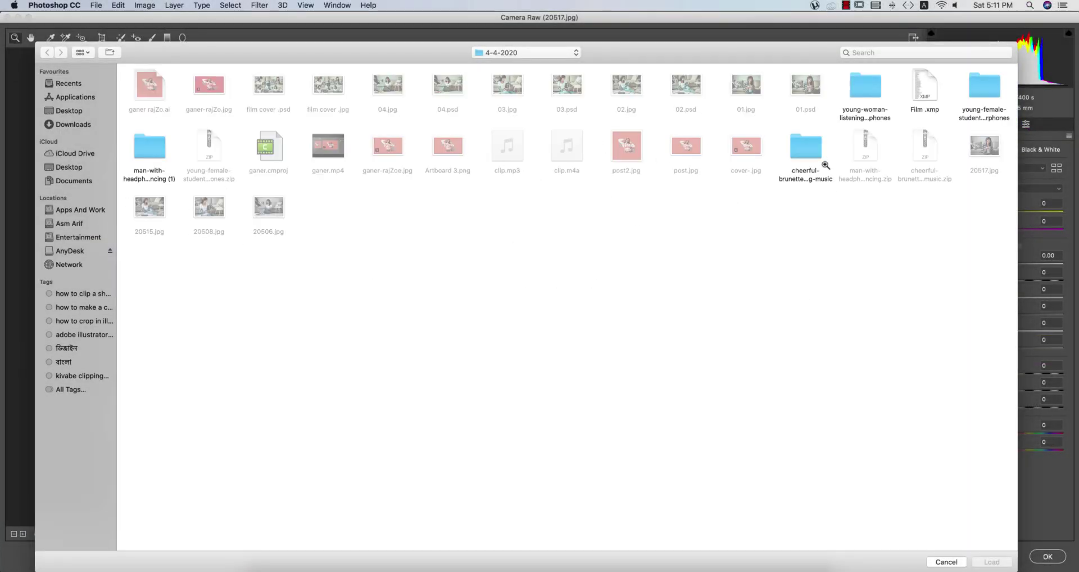
{"action": "left_click", "coordinate": [921, 84]}
{"action": "left_click", "coordinate": [990, 561]}
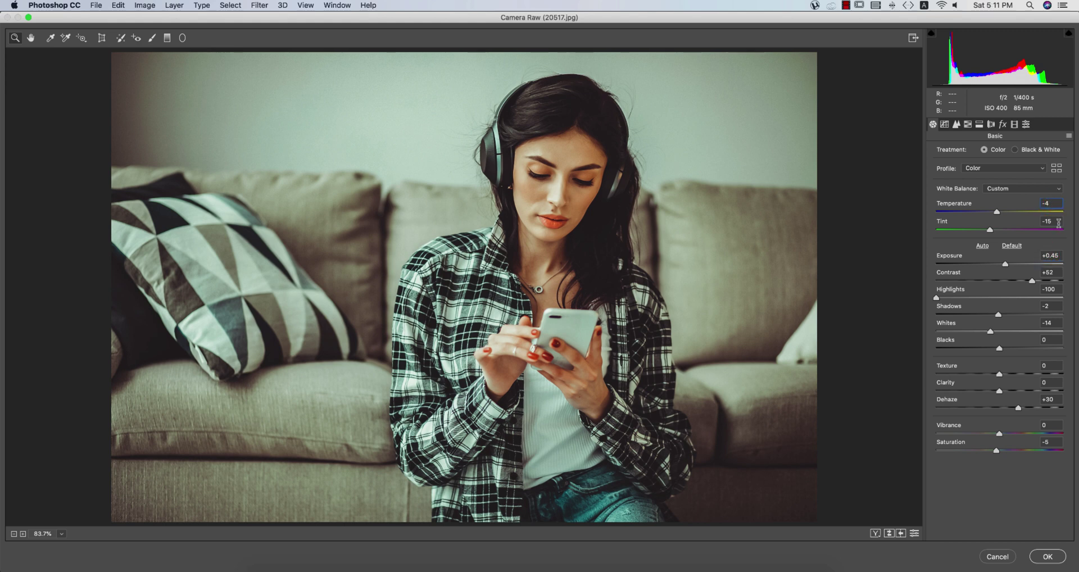
- Review the loaded Exposure, Whites and Saturation values, then show the custom point tone curve
{"action": "left_click", "coordinate": [1053, 255]}
{"action": "left_click", "coordinate": [1050, 322]}
{"action": "left_click", "coordinate": [1052, 442]}
{"action": "left_click", "coordinate": [944, 124]}
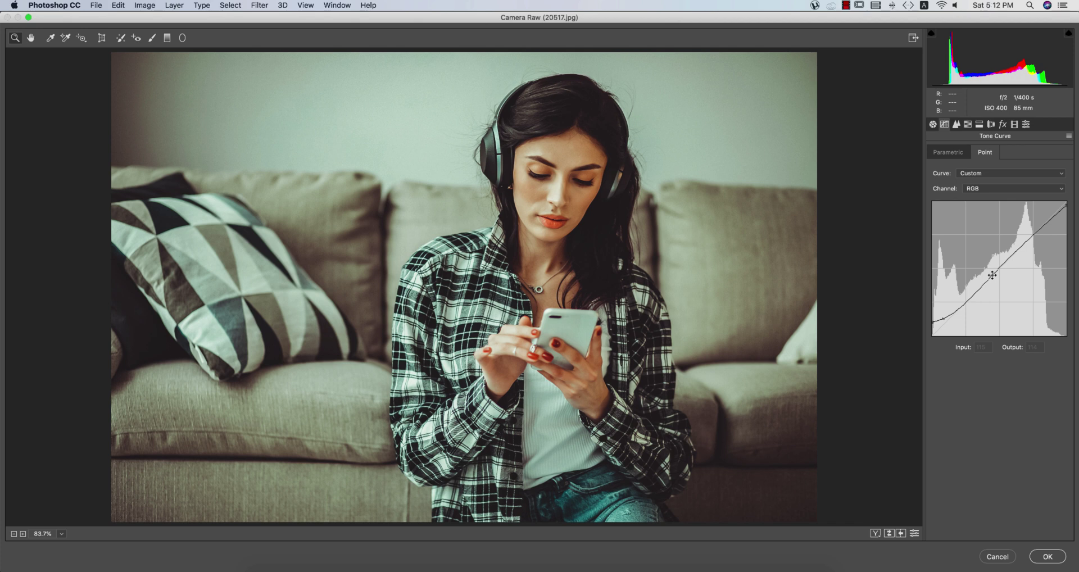
- Inspect the point curve and its Red, Green and Blue channel curves, then show the Detail panel
{"action": "left_click", "coordinate": [942, 318]}
{"action": "left_click", "coordinate": [950, 153]}
{"action": "left_click", "coordinate": [980, 152]}
{"action": "left_click", "coordinate": [971, 190]}
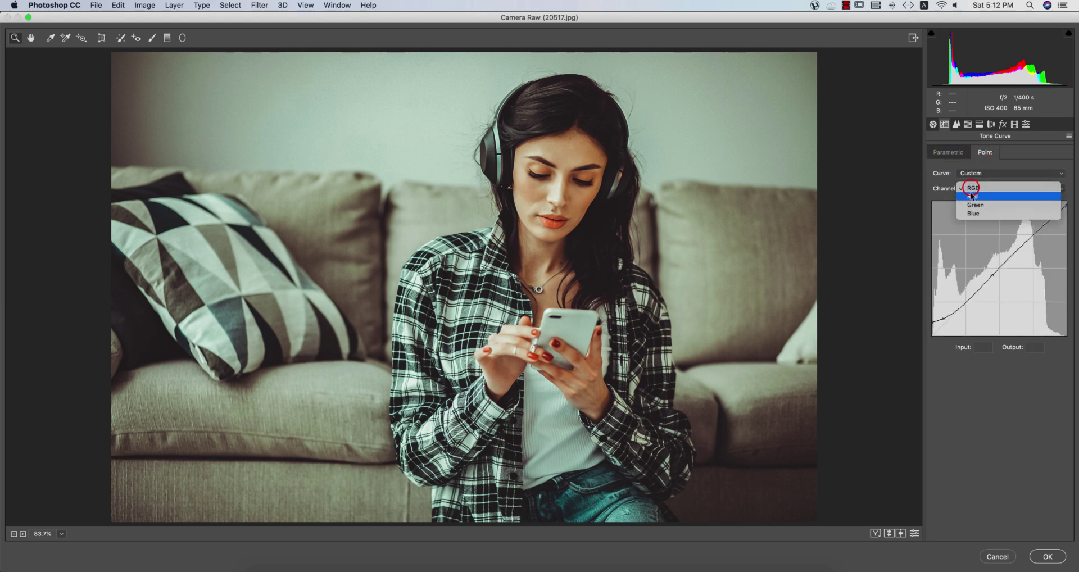
{"action": "left_click", "coordinate": [981, 197]}
{"action": "left_click", "coordinate": [988, 189]}
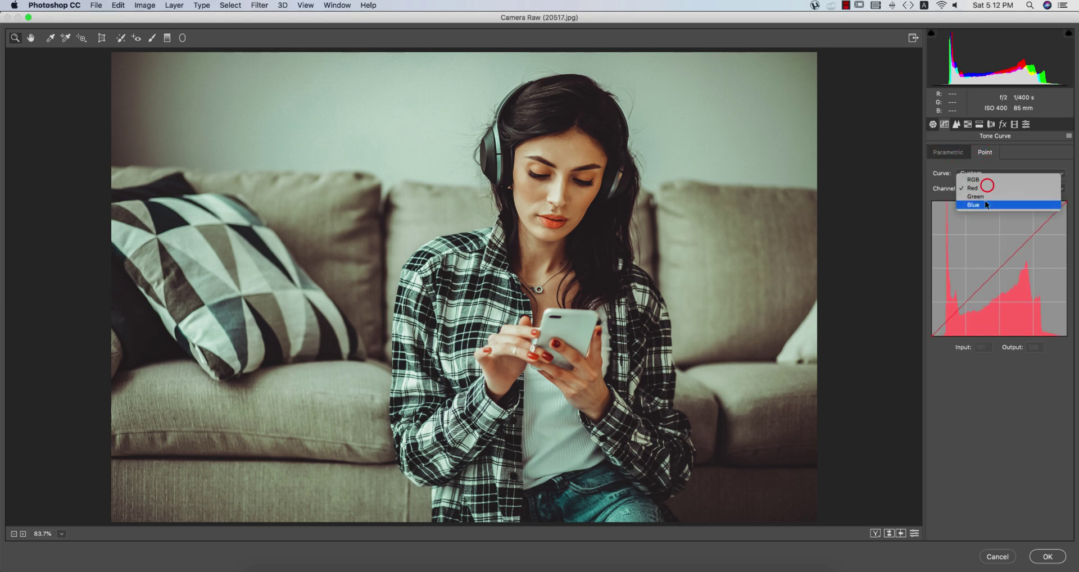
{"action": "left_click", "coordinate": [987, 198]}
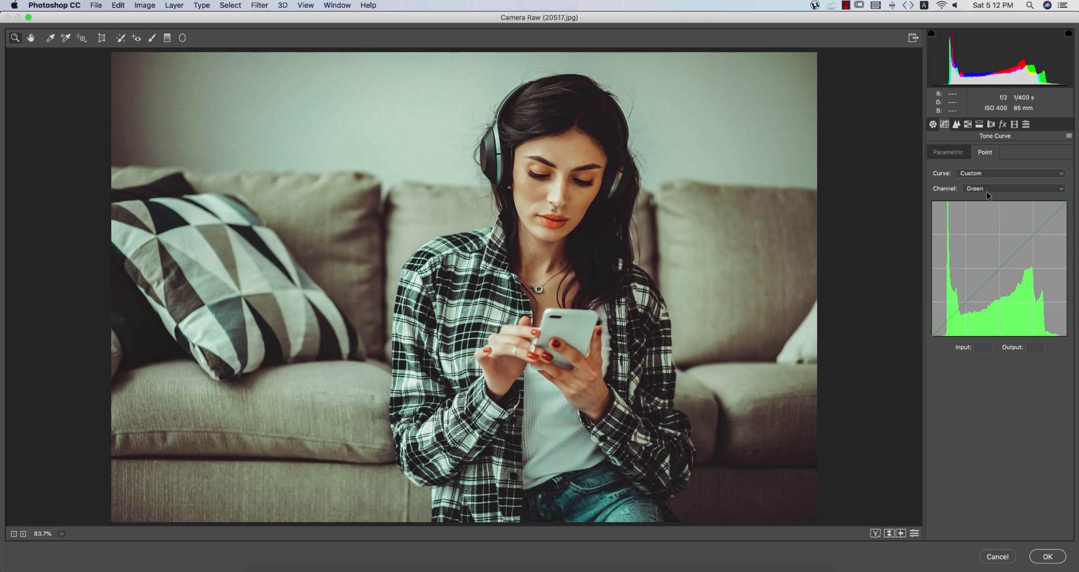
{"action": "left_click", "coordinate": [987, 189]}
{"action": "left_click", "coordinate": [985, 198]}
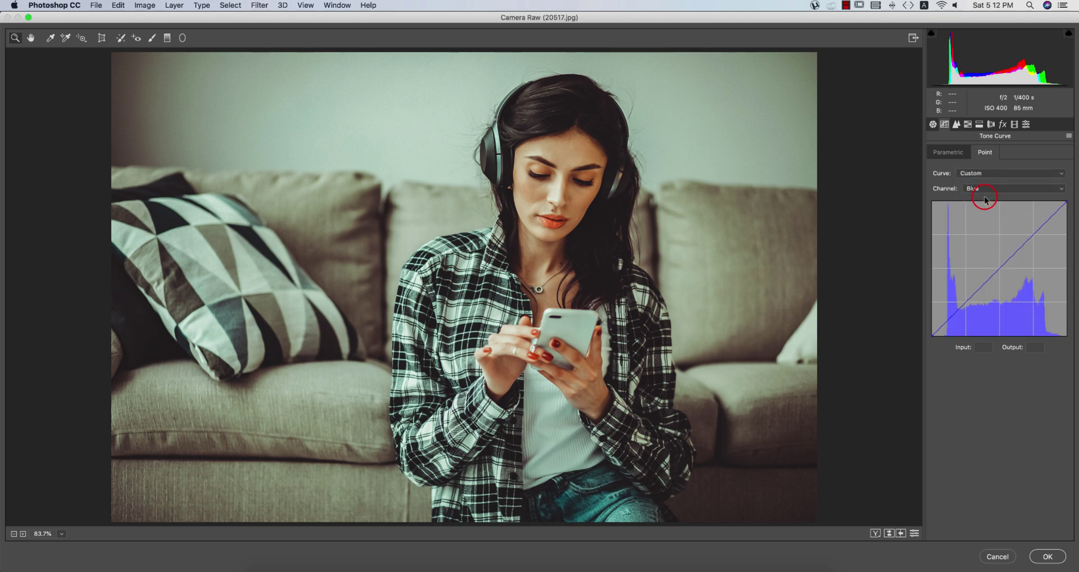
{"action": "left_click", "coordinate": [957, 124]}
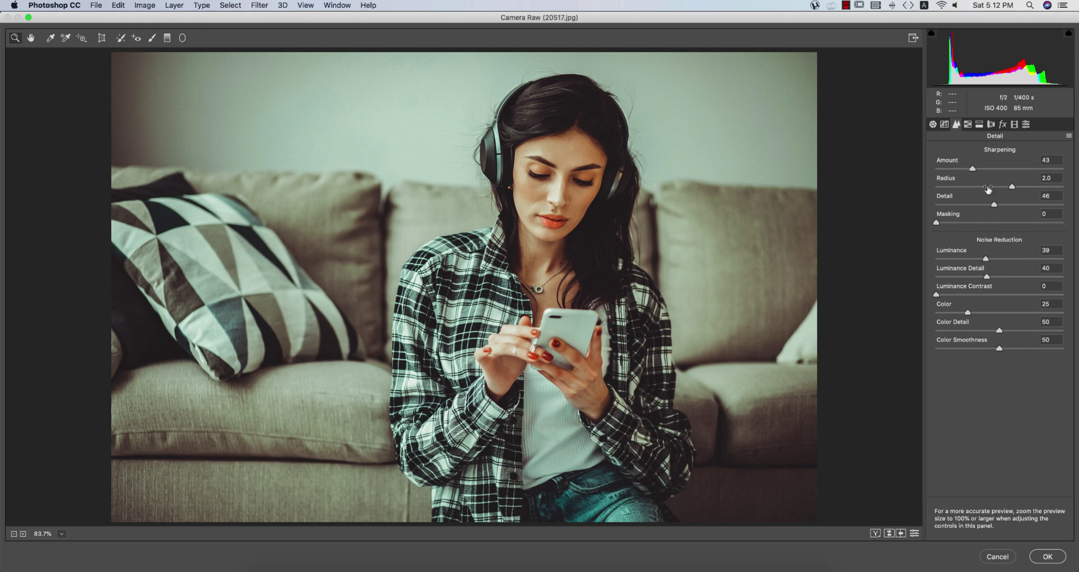
- Check the sharpening Amount 43, Radius 2.0, Detail 46, Masking and Color Detail values
{"action": "left_click", "coordinate": [1049, 160]}
{"action": "left_click", "coordinate": [1051, 178]}
{"action": "left_click", "coordinate": [1052, 196]}
{"action": "left_click", "coordinate": [1051, 213]}
{"action": "left_click", "coordinate": [1054, 321]}
- Show the HSL adjustments and browse to hue shifts Reds +29, Yellows -19, Blues -33
{"action": "left_click", "coordinate": [968, 124]}
{"action": "left_click", "coordinate": [974, 153]}
{"action": "left_click", "coordinate": [1032, 155]}
{"action": "left_click", "coordinate": [939, 152]}
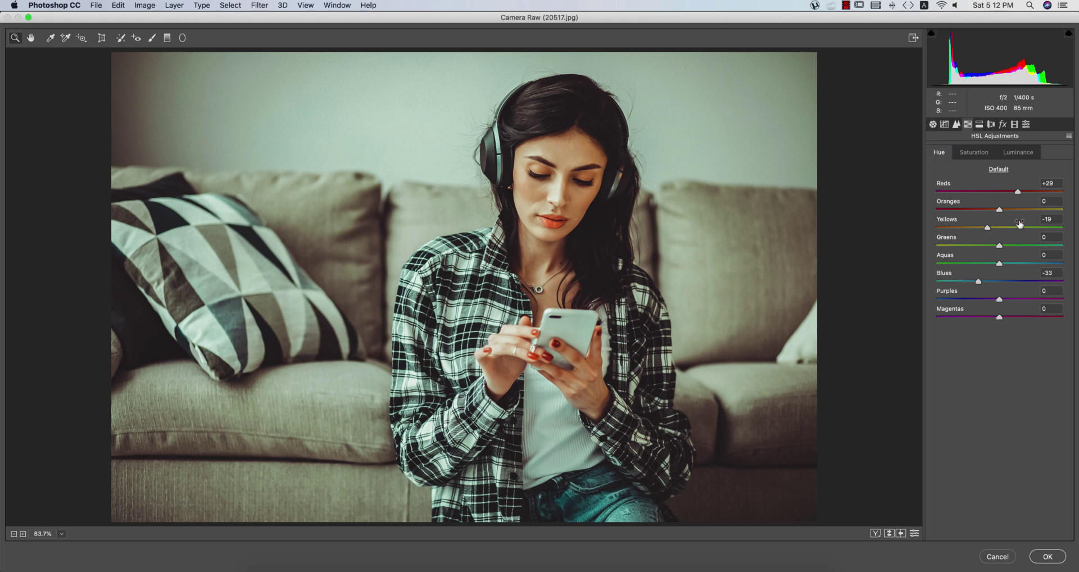
- Review the HSL Reds and Yellows hue values and the Oranges and Yellows saturation values
{"action": "left_click", "coordinate": [974, 153]}
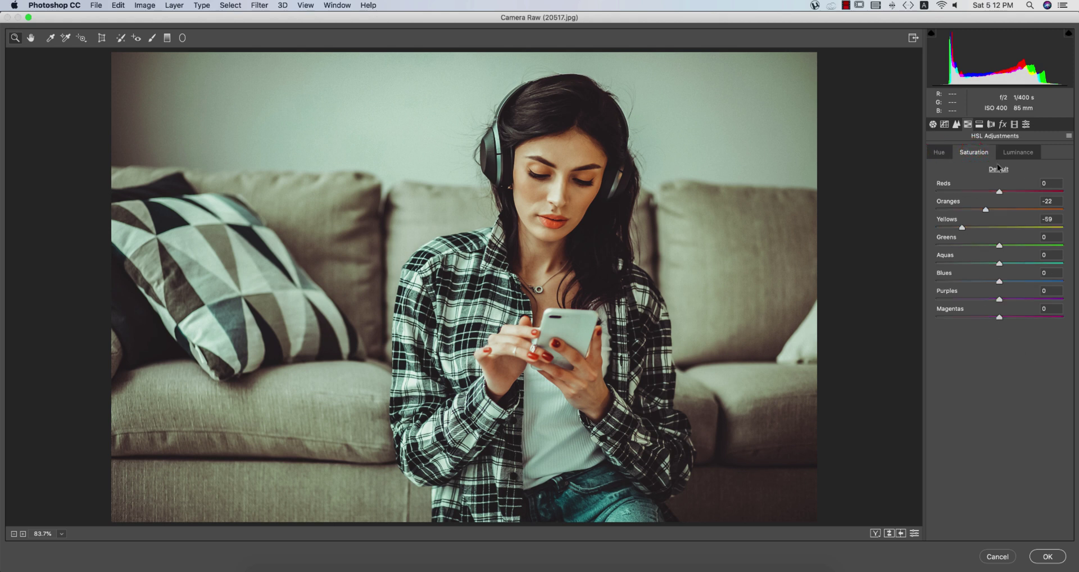
{"action": "left_click", "coordinate": [1015, 152]}
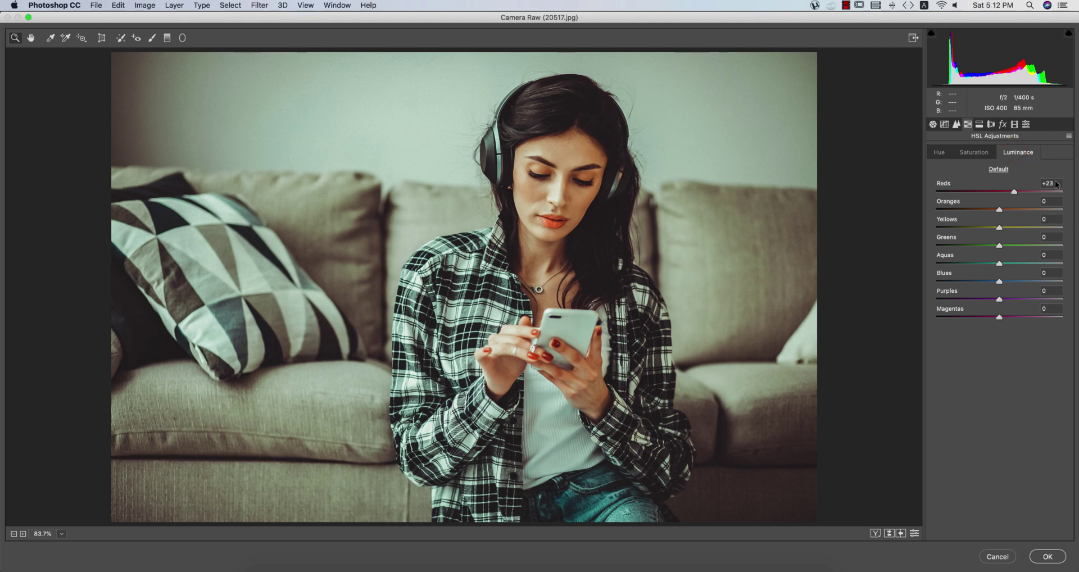
{"action": "left_click", "coordinate": [938, 153]}
{"action": "left_click", "coordinate": [1052, 183]}
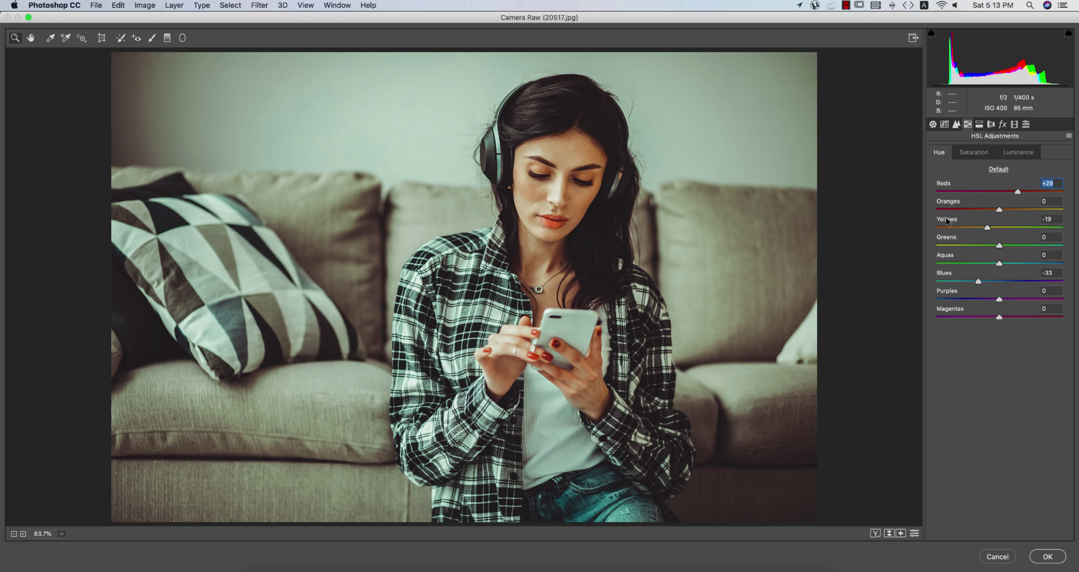
{"action": "left_click", "coordinate": [1058, 219]}
{"action": "left_click", "coordinate": [973, 157]}
{"action": "left_click", "coordinate": [1051, 201]}
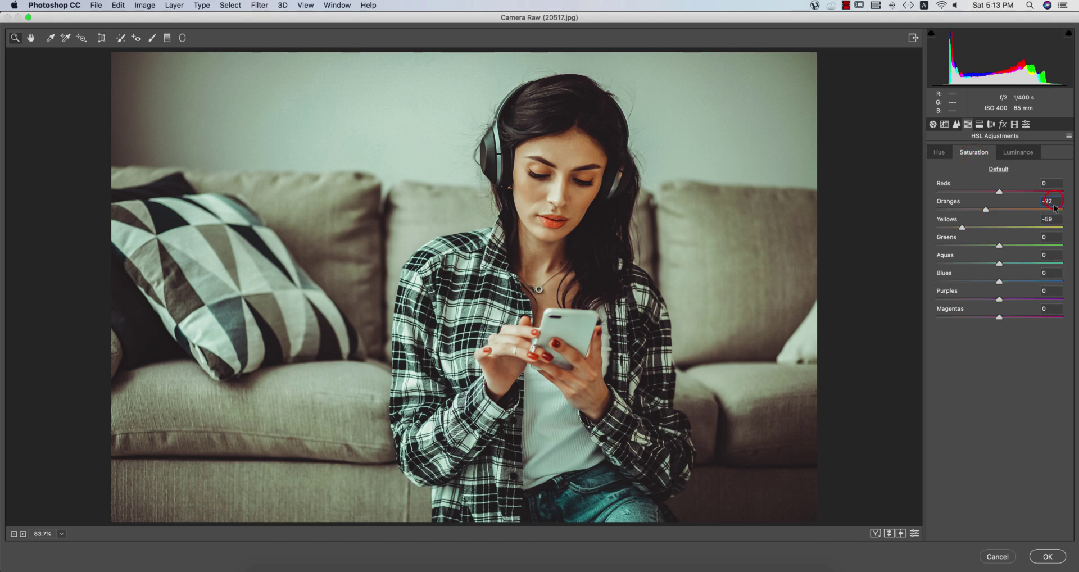
{"action": "left_click", "coordinate": [1055, 218]}
- Set the Reds luminance to +23 and show the Split Toning settings
{"action": "left_click", "coordinate": [1018, 152]}
{"action": "left_click", "coordinate": [1055, 183]}
{"action": "type", "text": "23"}
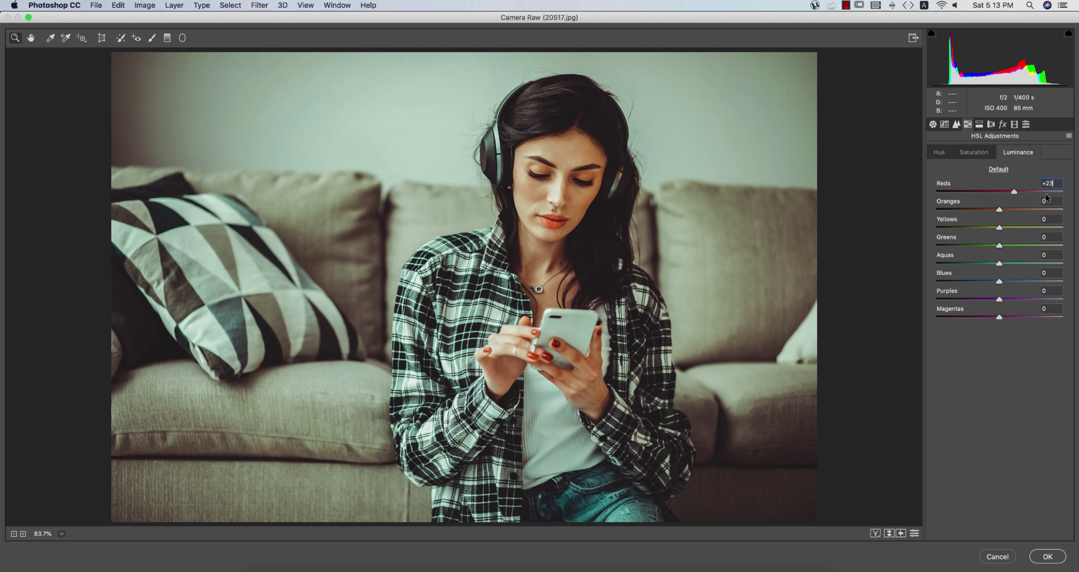
{"action": "left_click", "coordinate": [1057, 183]}
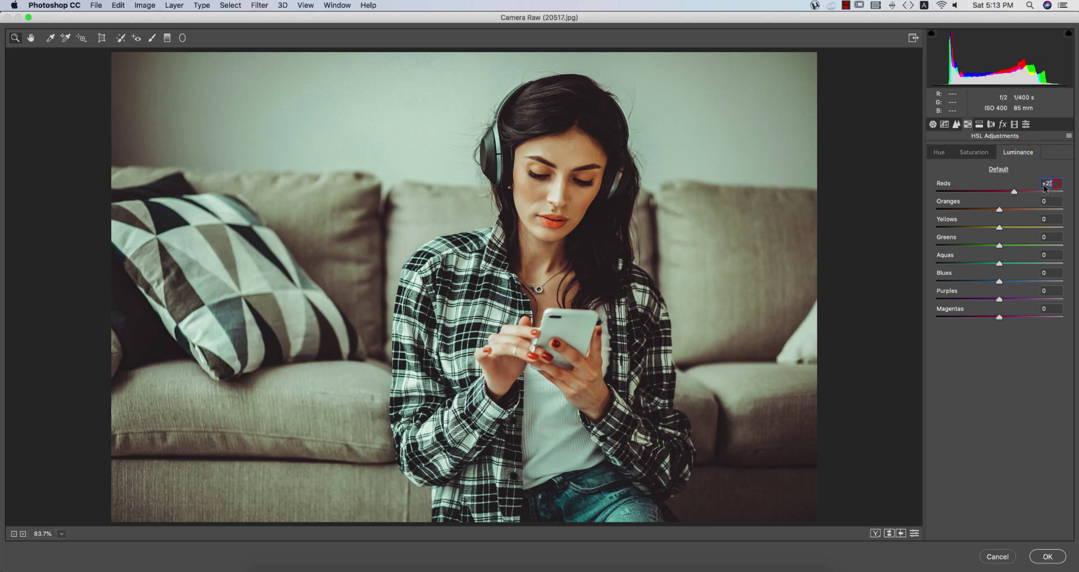
{"action": "left_click", "coordinate": [979, 125]}
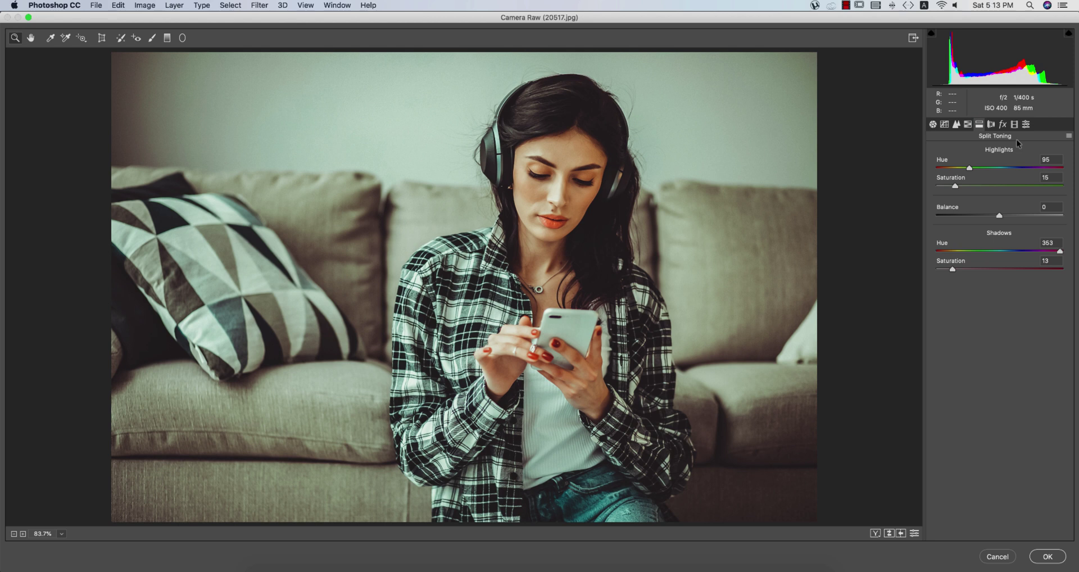
{"action": "left_click", "coordinate": [1055, 161]}
{"action": "left_click", "coordinate": [1057, 177]}
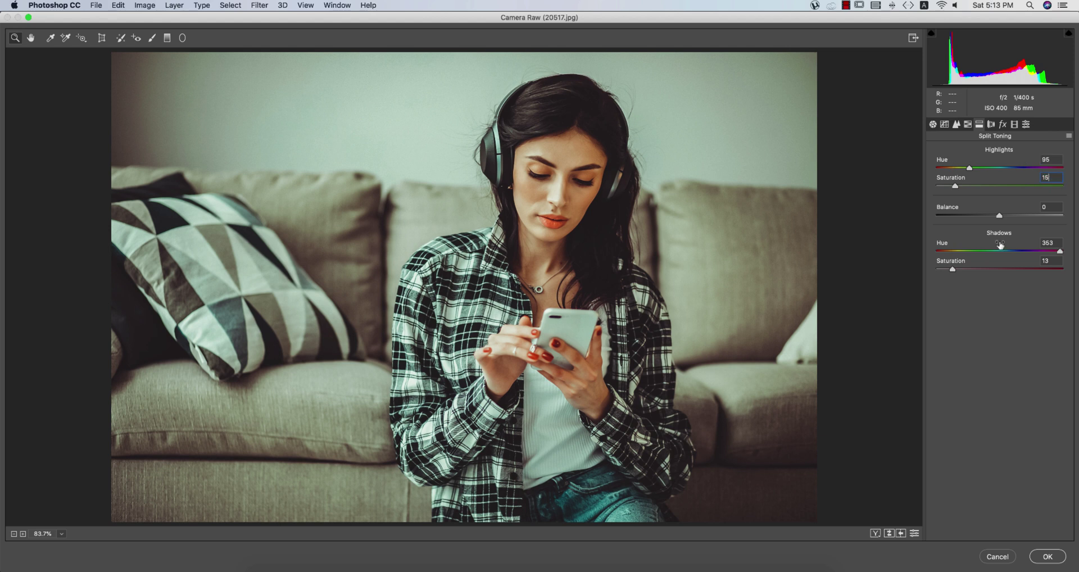
{"action": "left_click", "coordinate": [1055, 245]}
{"action": "left_click", "coordinate": [1057, 243]}
- Look over the Lens Corrections, Effects and Camera Calibration panels
{"action": "left_click", "coordinate": [991, 125]}
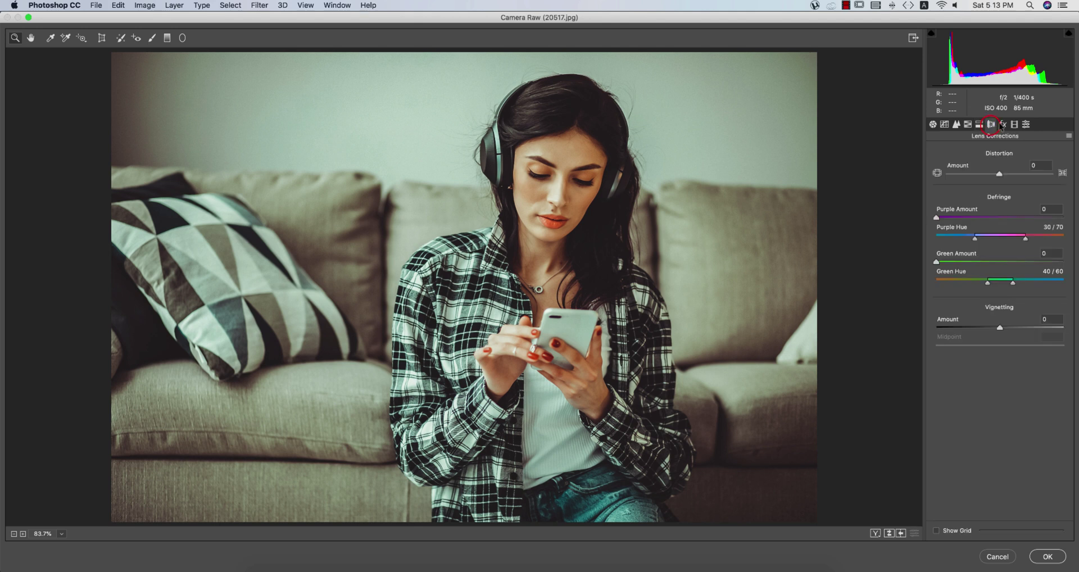
{"action": "left_click", "coordinate": [1003, 124]}
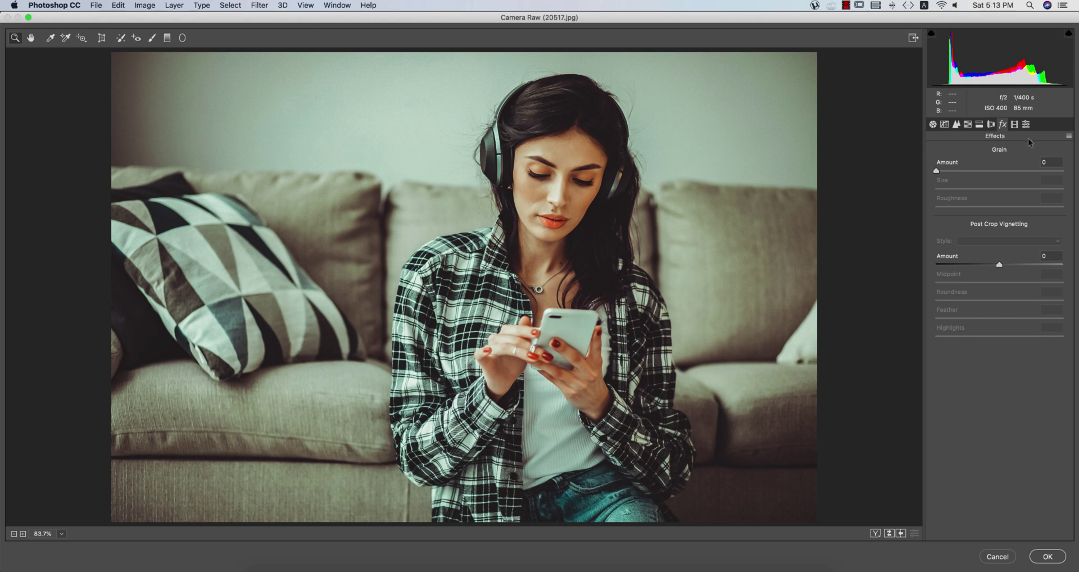
{"action": "left_click", "coordinate": [1016, 125]}
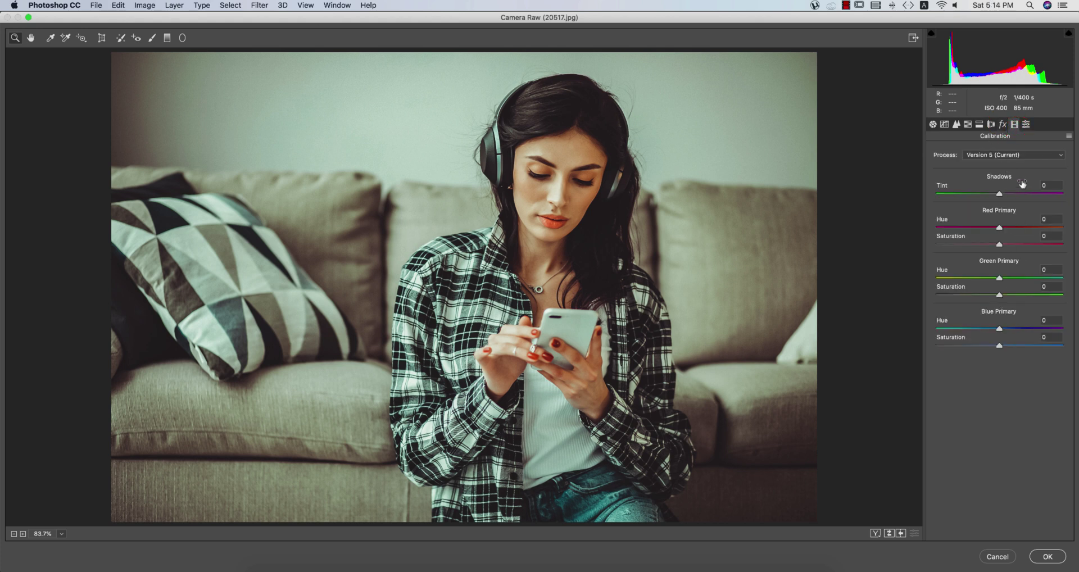
- Apply the Camera Raw grade and toggle the Background copy layer off and on to compare
{"action": "left_click", "coordinate": [1047, 556]}
{"action": "left_click", "coordinate": [924, 194]}
{"action": "left_click", "coordinate": [923, 194]}
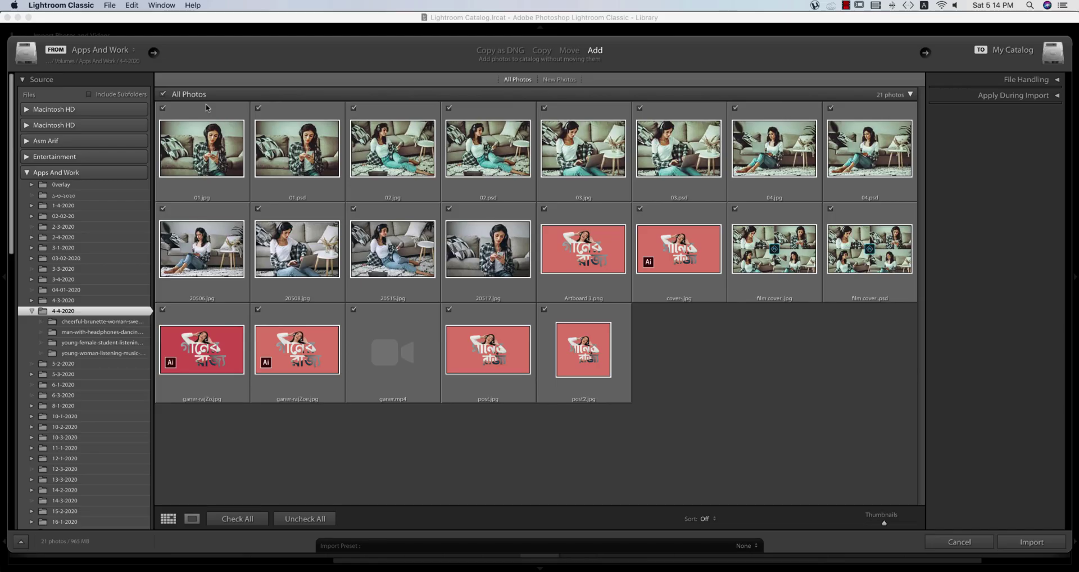
- Import only 20515.jpg and 20517.jpg from the 4-4-2020 folder
{"action": "left_click", "coordinate": [163, 95]}
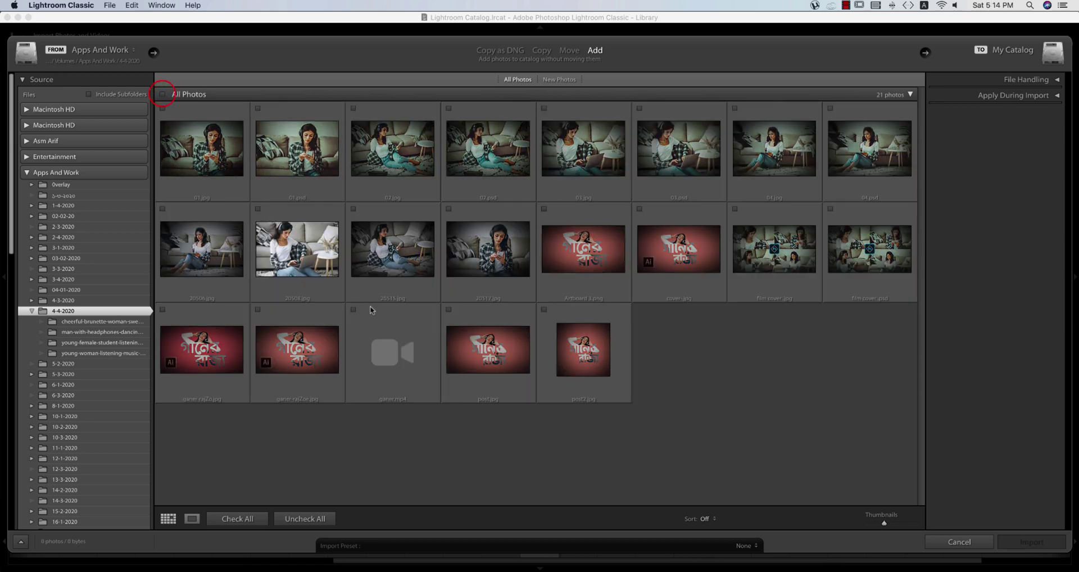
{"action": "left_click", "coordinate": [354, 210]}
{"action": "left_click", "coordinate": [449, 209]}
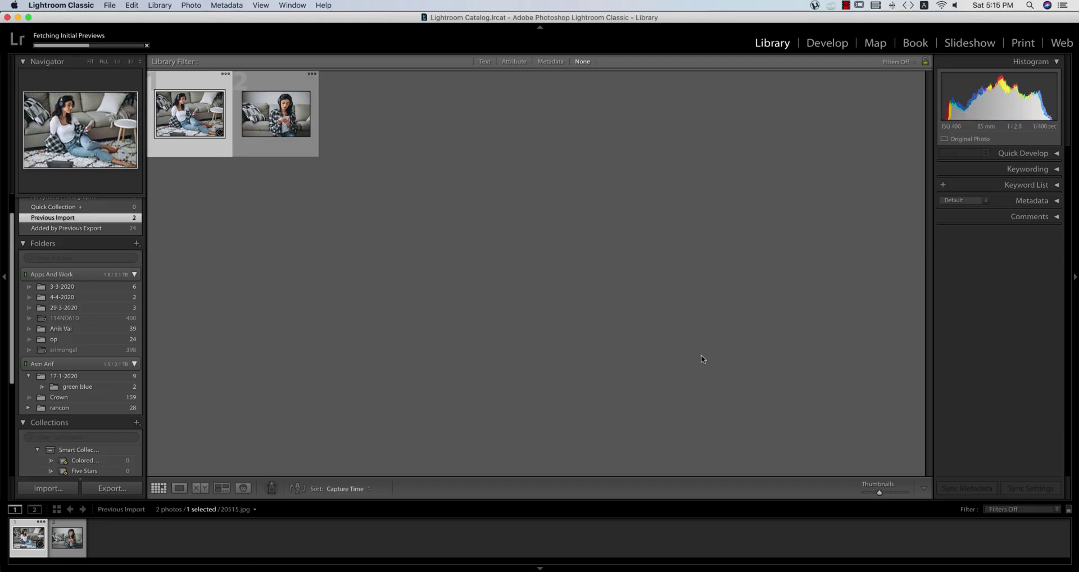
{"action": "left_click", "coordinate": [1032, 542]}
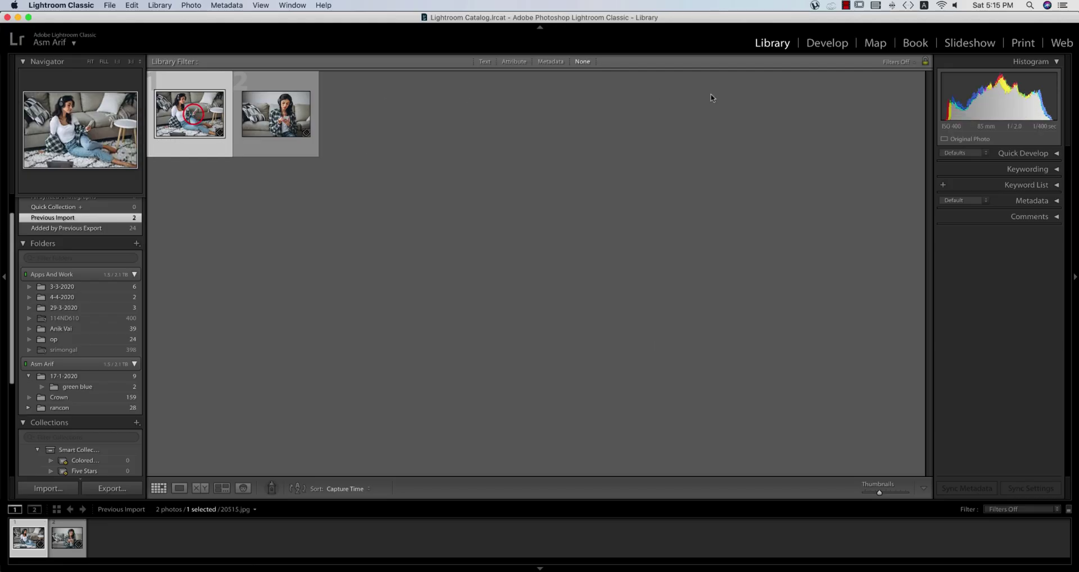
- Open the photos in Develop, switching from 20517.jpg back to 20515.jpg
{"action": "left_click", "coordinate": [819, 43]}
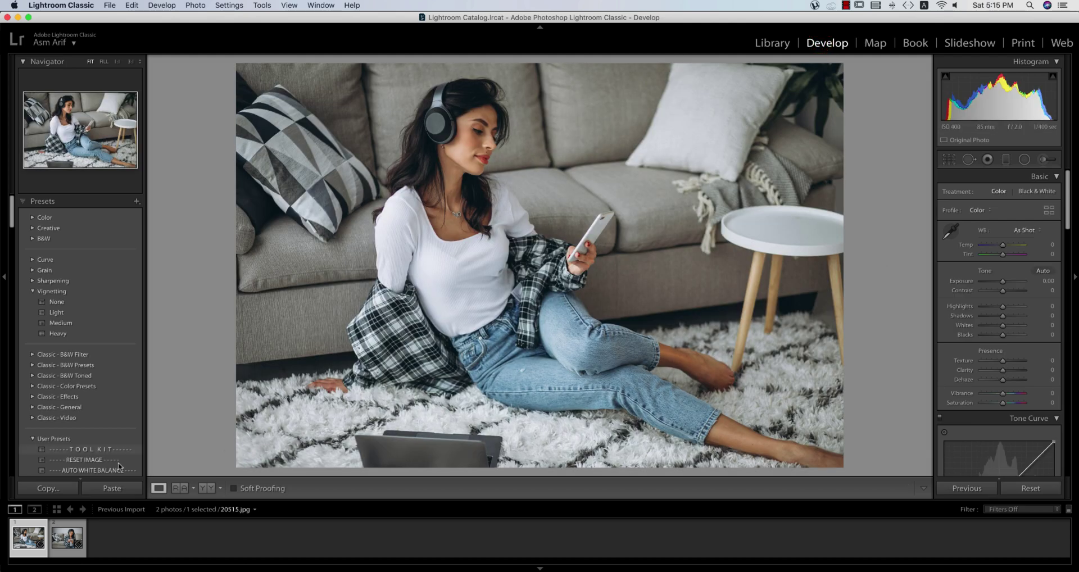
{"action": "left_click", "coordinate": [64, 549]}
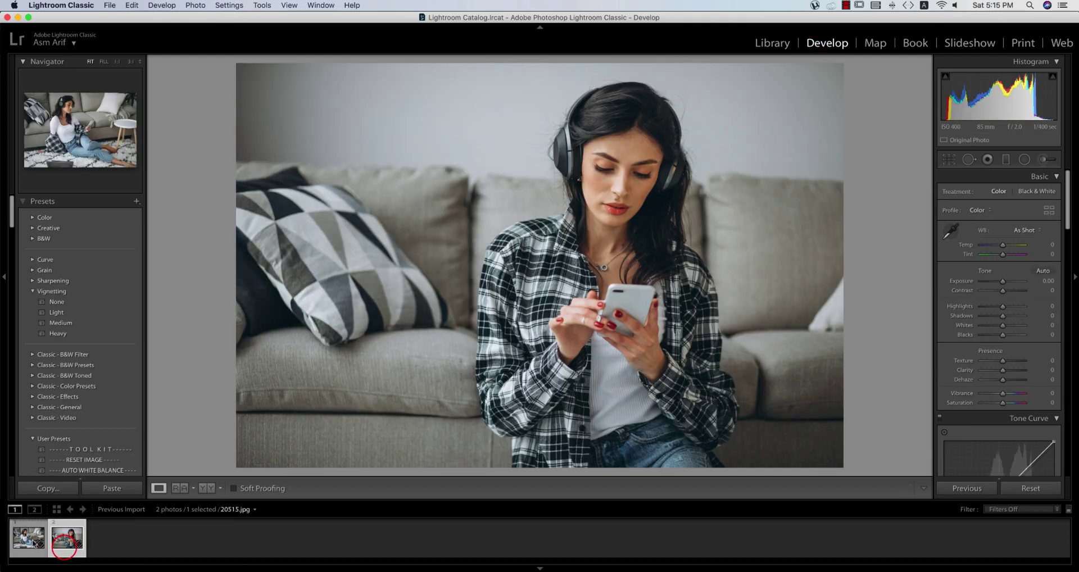
{"action": "left_click", "coordinate": [29, 538]}
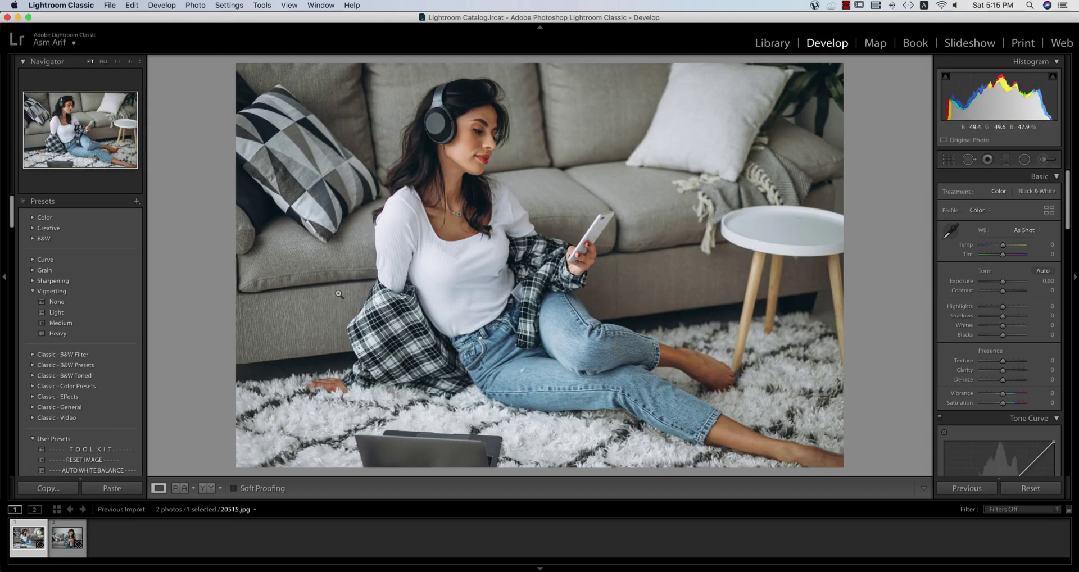
{"action": "scroll", "coordinate": [85, 309], "scroll_direction": "down", "scroll_amount": 3}
{"action": "scroll", "coordinate": [109, 298], "scroll_direction": "up", "scroll_amount": 3}
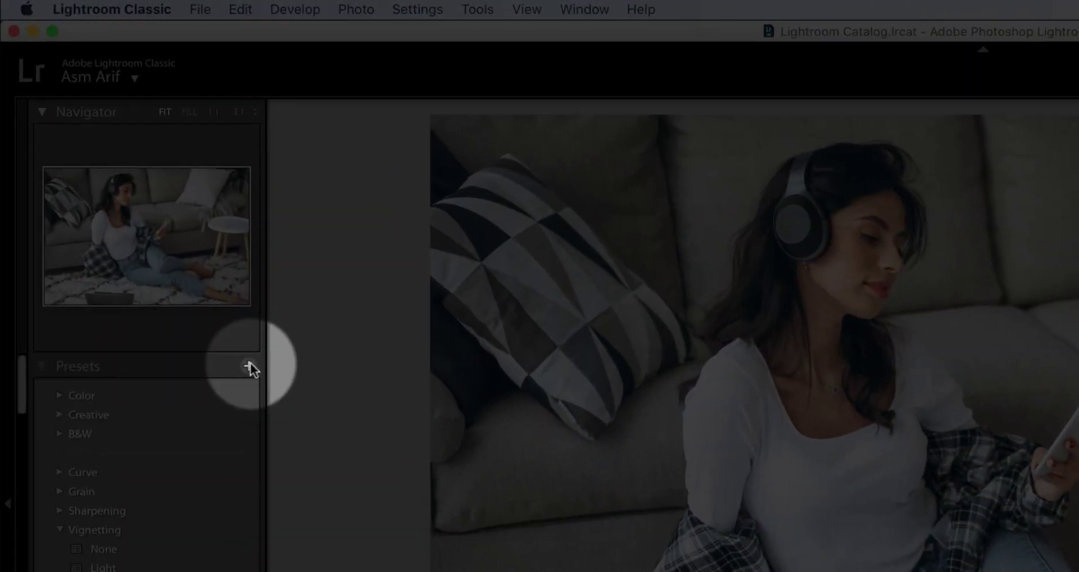
- Import the Film .xmp preset from Apps And Work > 4-4-2020 into the presets
{"action": "left_click", "coordinate": [137, 201]}
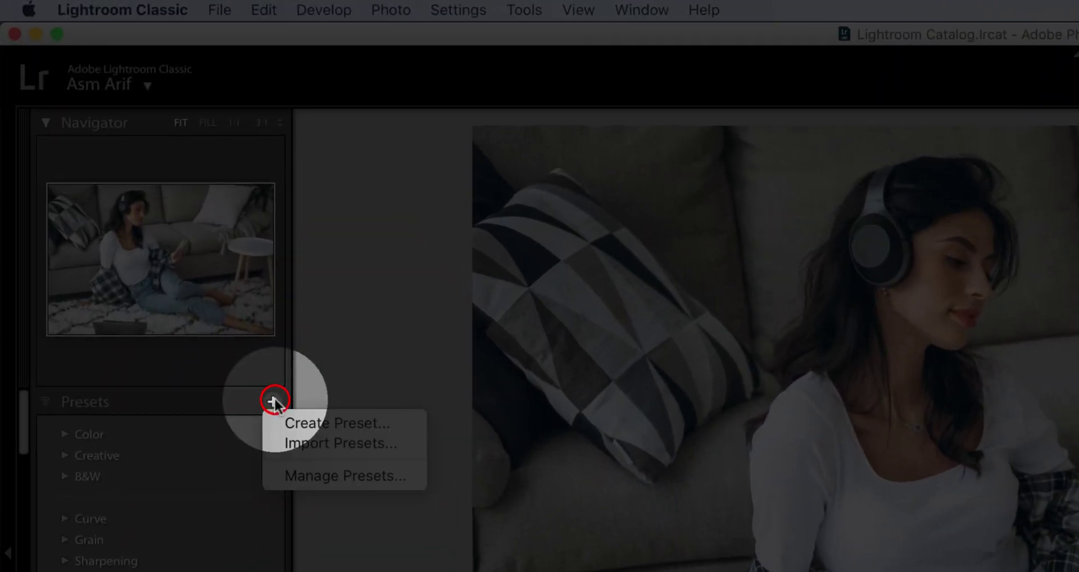
{"action": "left_click", "coordinate": [301, 443]}
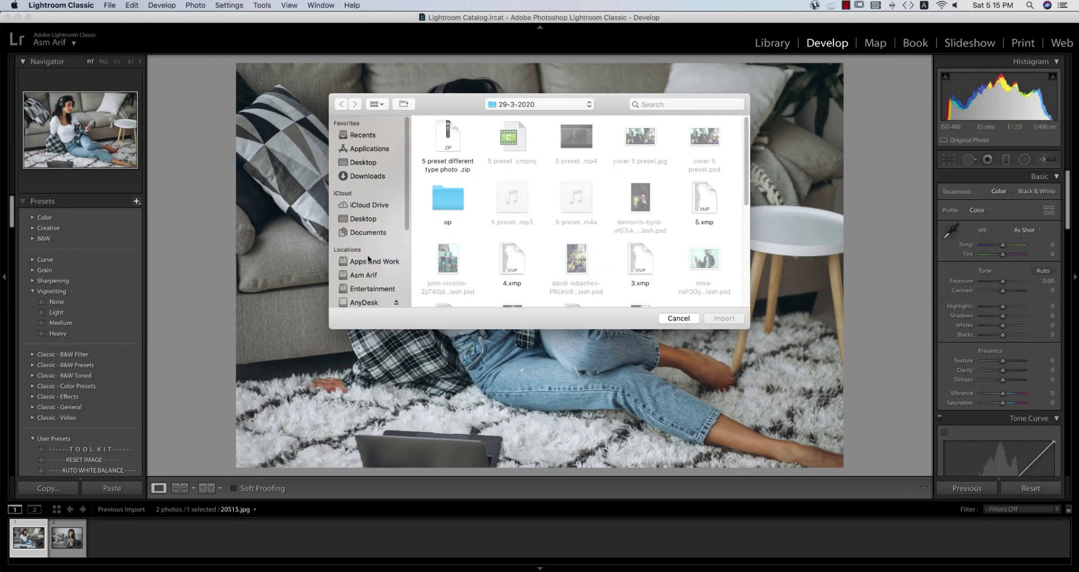
{"action": "left_click", "coordinate": [368, 260]}
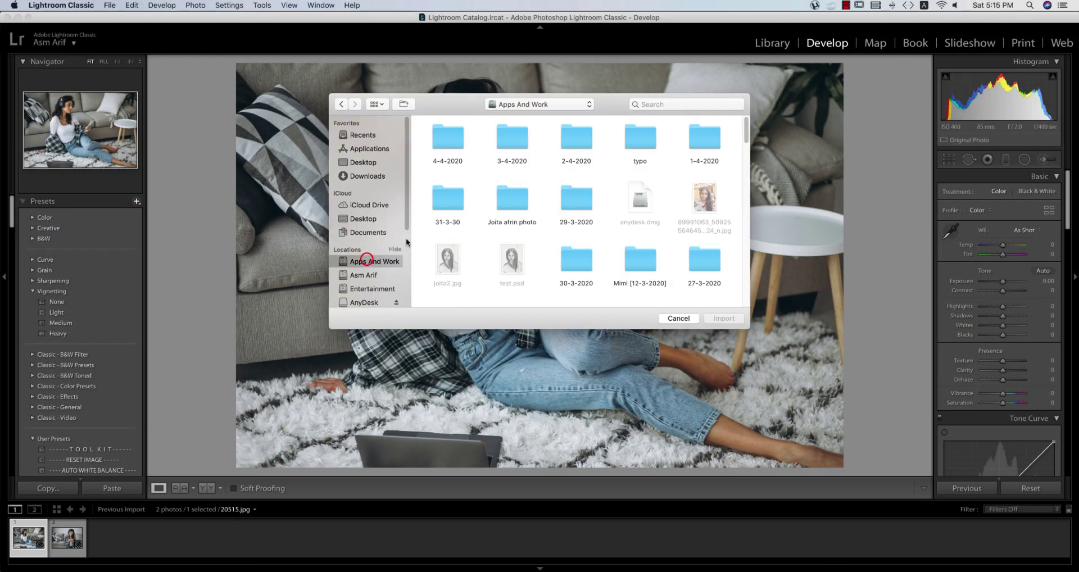
{"action": "double_click", "coordinate": [448, 144]}
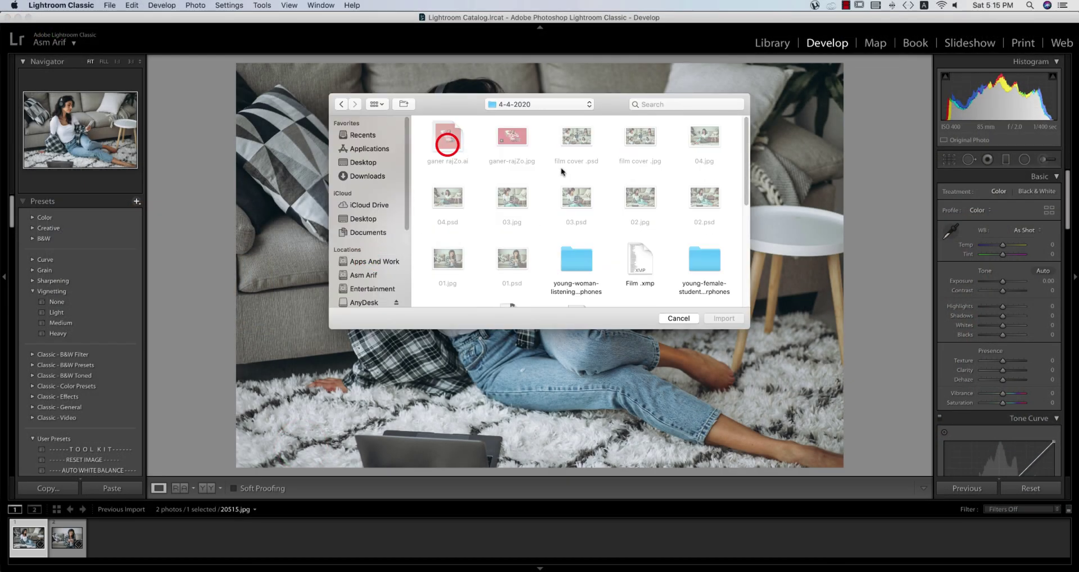
{"action": "left_click", "coordinate": [636, 262]}
{"action": "left_click", "coordinate": [731, 320]}
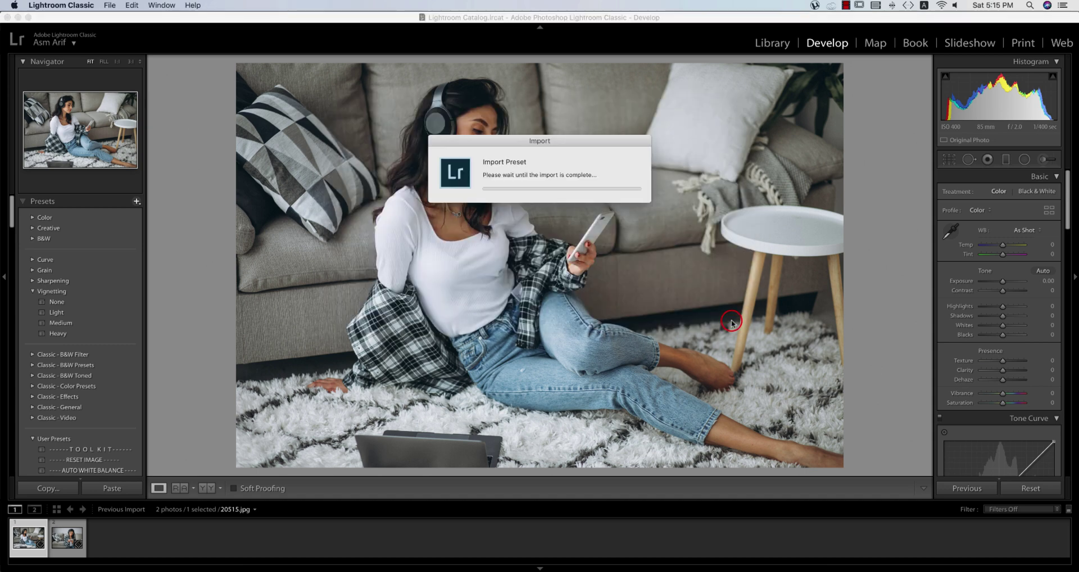
{"action": "scroll", "coordinate": [96, 369], "scroll_direction": "down", "scroll_amount": 3}
{"action": "scroll", "coordinate": [96, 369], "scroll_direction": "down", "scroll_amount": 10}
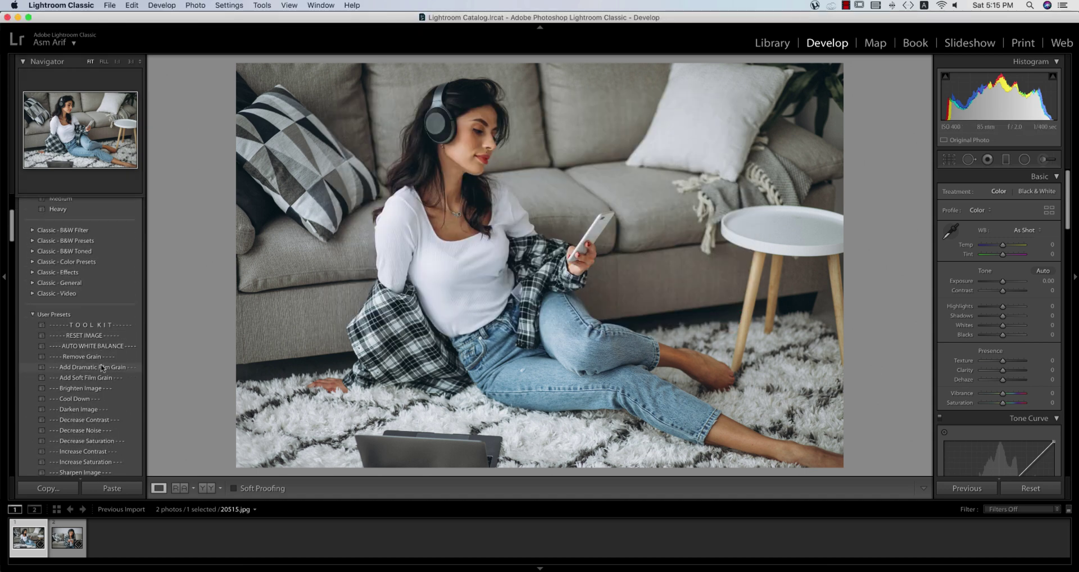
- Apply the Film user preset to 20515.jpg
{"action": "left_click", "coordinate": [98, 342]}
{"action": "scroll", "coordinate": [98, 344], "scroll_direction": "down", "scroll_amount": 5}
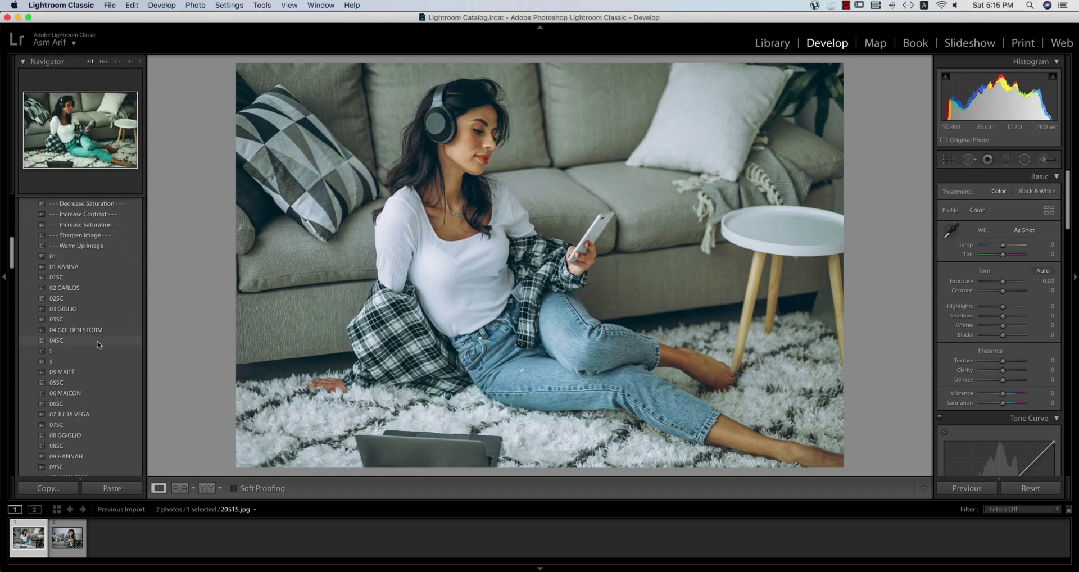
{"action": "scroll", "coordinate": [66, 401], "scroll_direction": "down", "scroll_amount": 5}
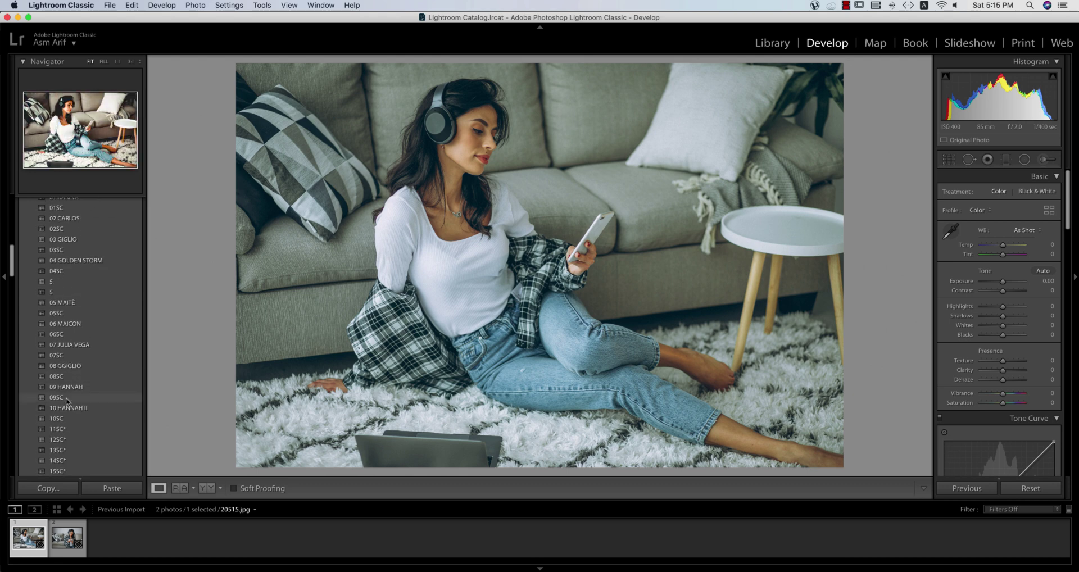
{"action": "scroll", "coordinate": [82, 325], "scroll_direction": "down", "scroll_amount": 10}
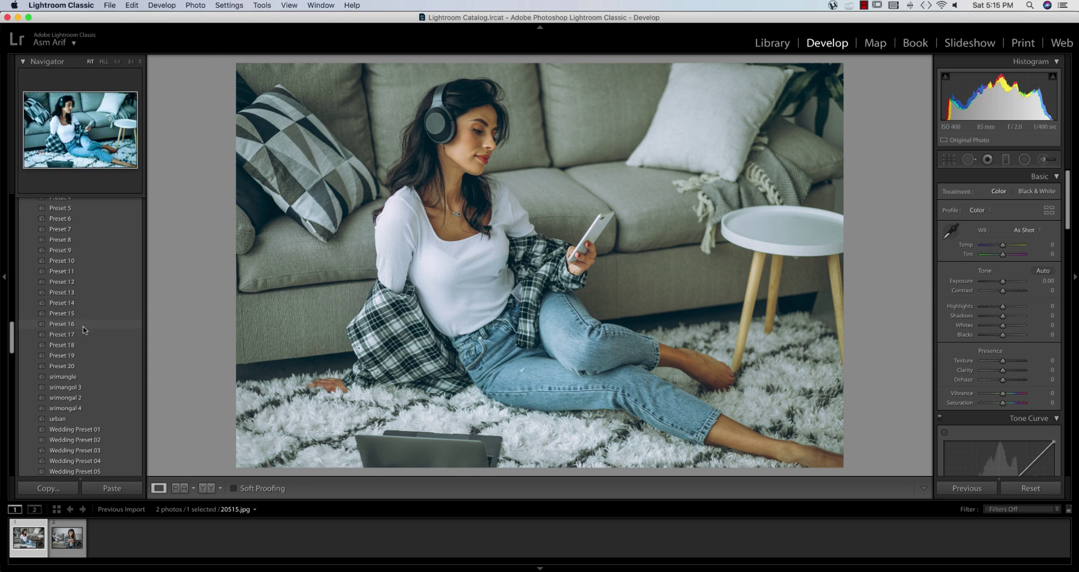
{"action": "scroll", "coordinate": [83, 330], "scroll_direction": "down", "scroll_amount": 1}
{"action": "scroll", "coordinate": [83, 330], "scroll_direction": "up", "scroll_amount": 8}
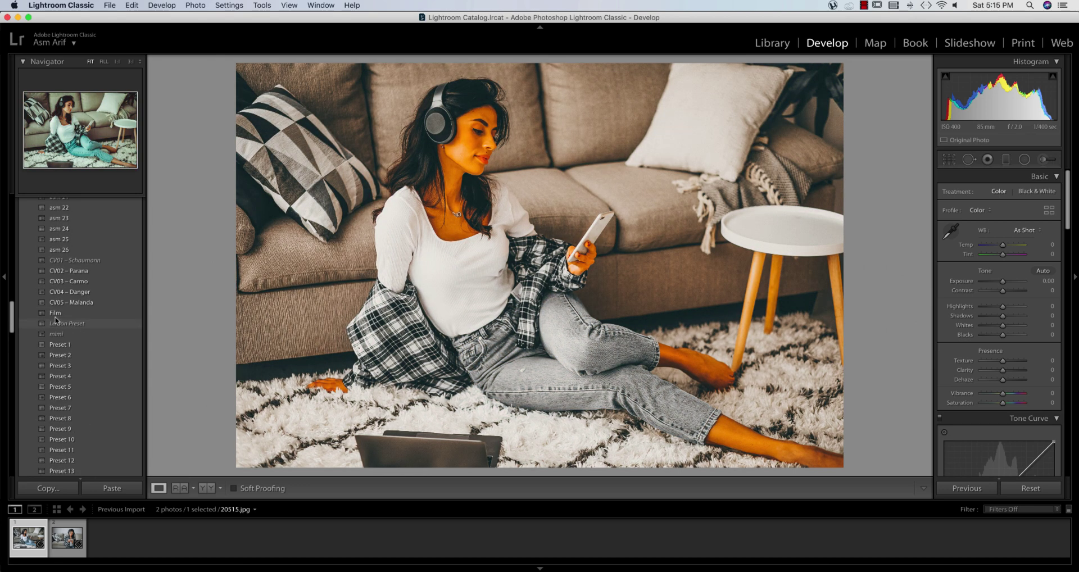
{"action": "left_click", "coordinate": [57, 315]}
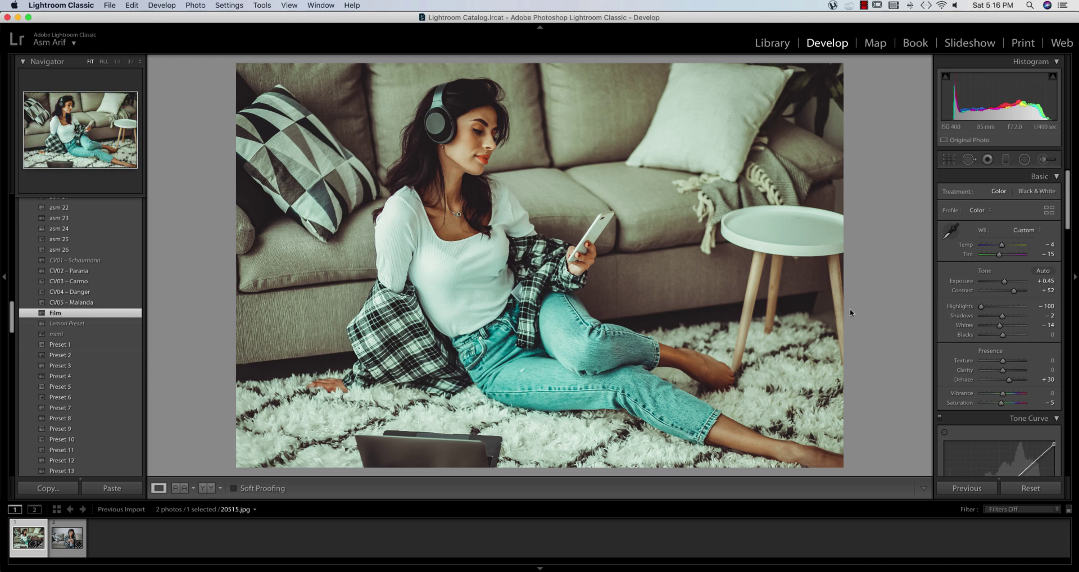
- Apply the Film preset to 20517.jpg as well, then return to Photoshop
{"action": "left_click", "coordinate": [68, 538]}
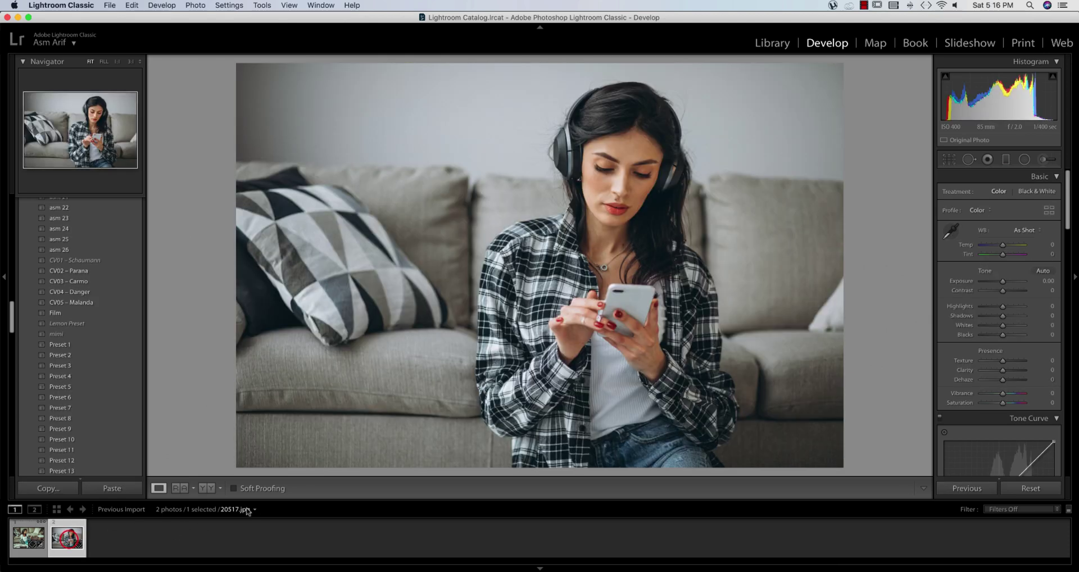
{"action": "left_click", "coordinate": [56, 313]}
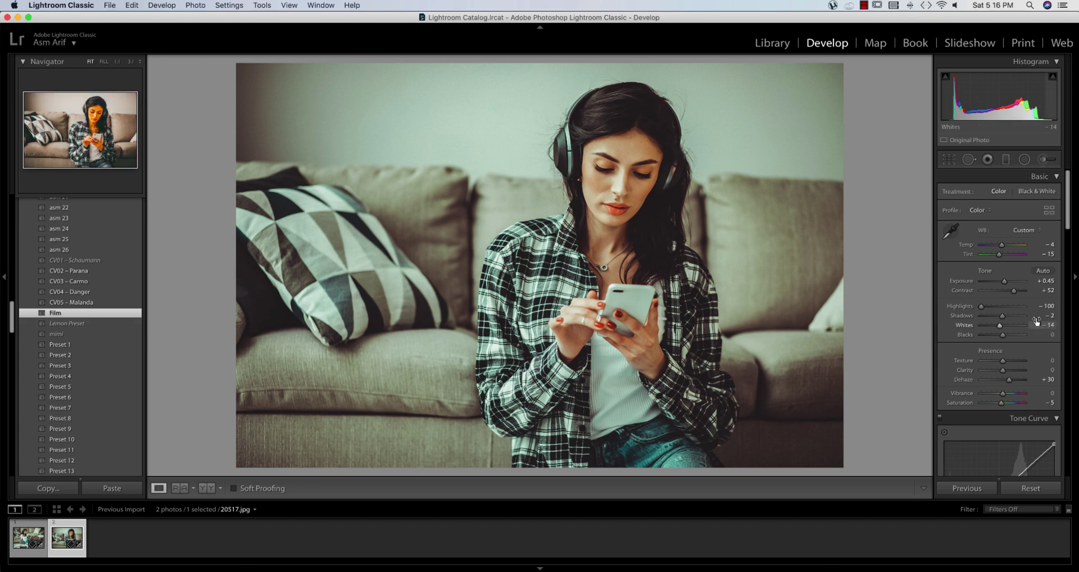
{"action": "scroll", "coordinate": [1038, 325], "scroll_direction": "down", "scroll_amount": 5}
{"action": "scroll", "coordinate": [1037, 324], "scroll_direction": "down", "scroll_amount": 10}
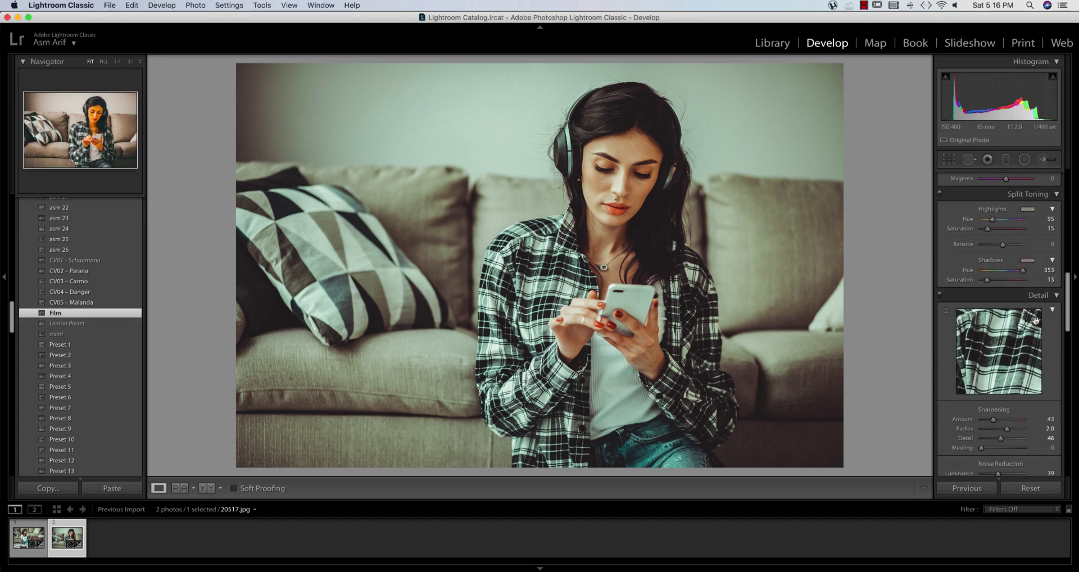
{"action": "scroll", "coordinate": [1037, 325], "scroll_direction": "down", "scroll_amount": 10}
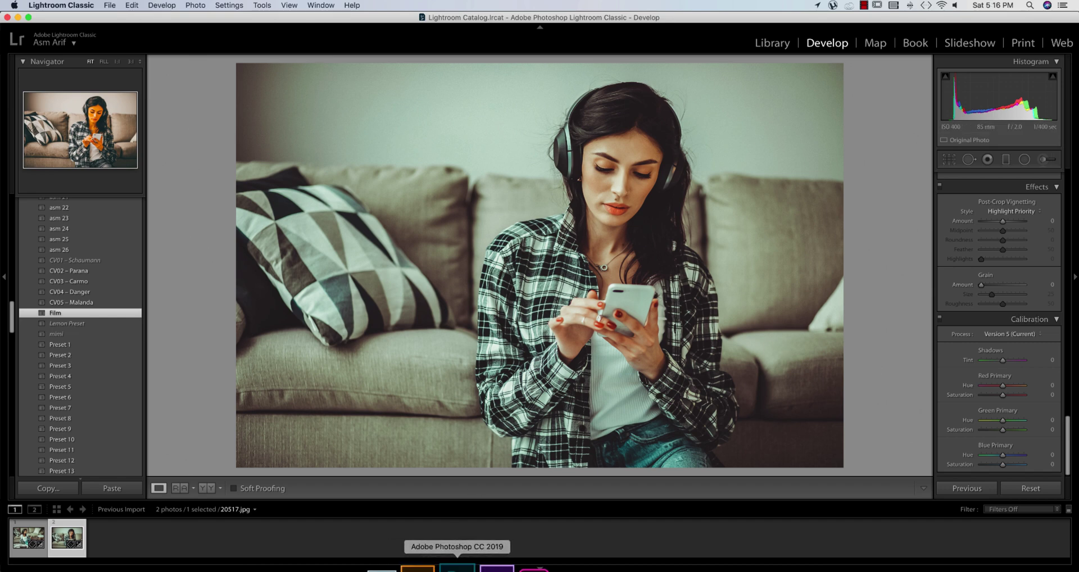
{"action": "left_click", "coordinate": [451, 569]}
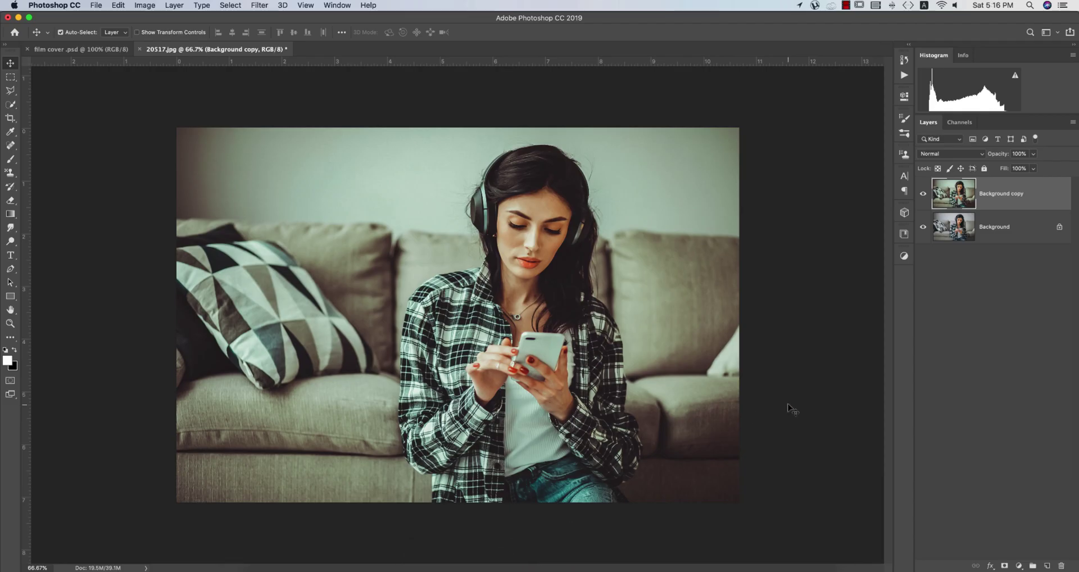